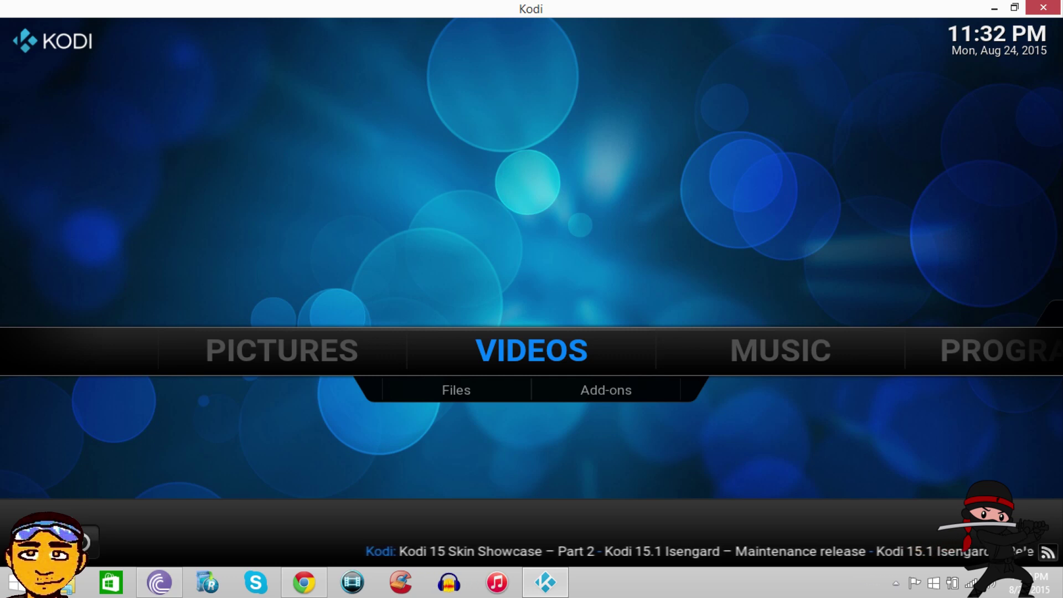
Step: Open the Add-ons section of the System settings
key("Right")
key("Right")
key("Right")
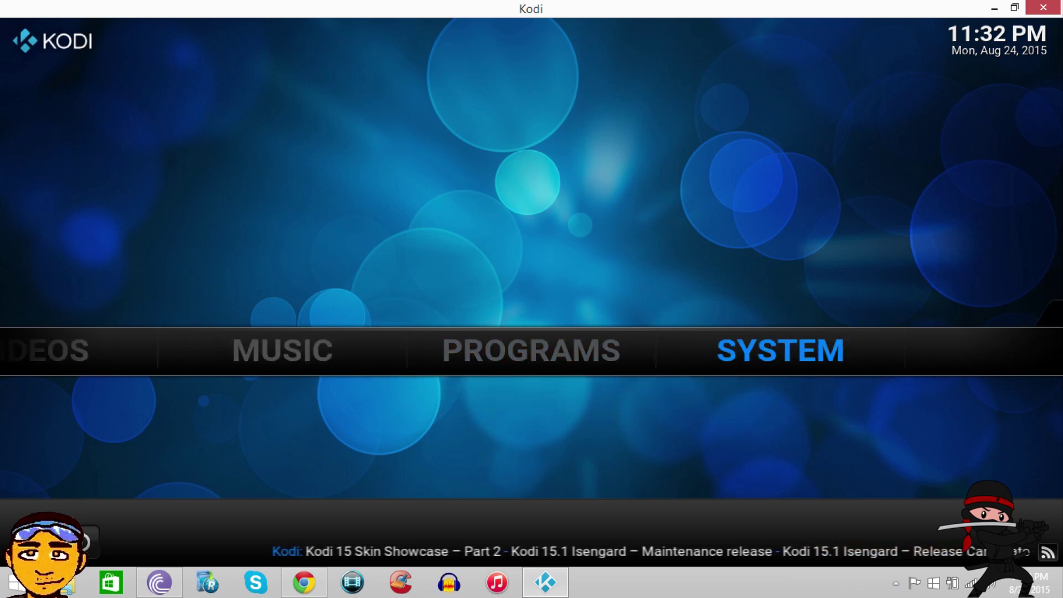
key("Down")
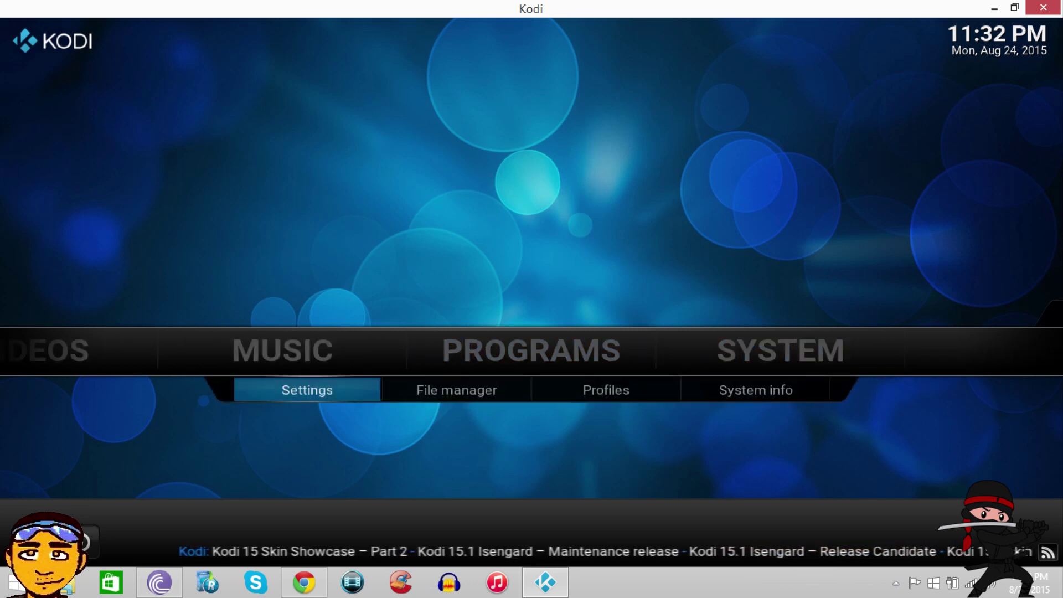
key("Return")
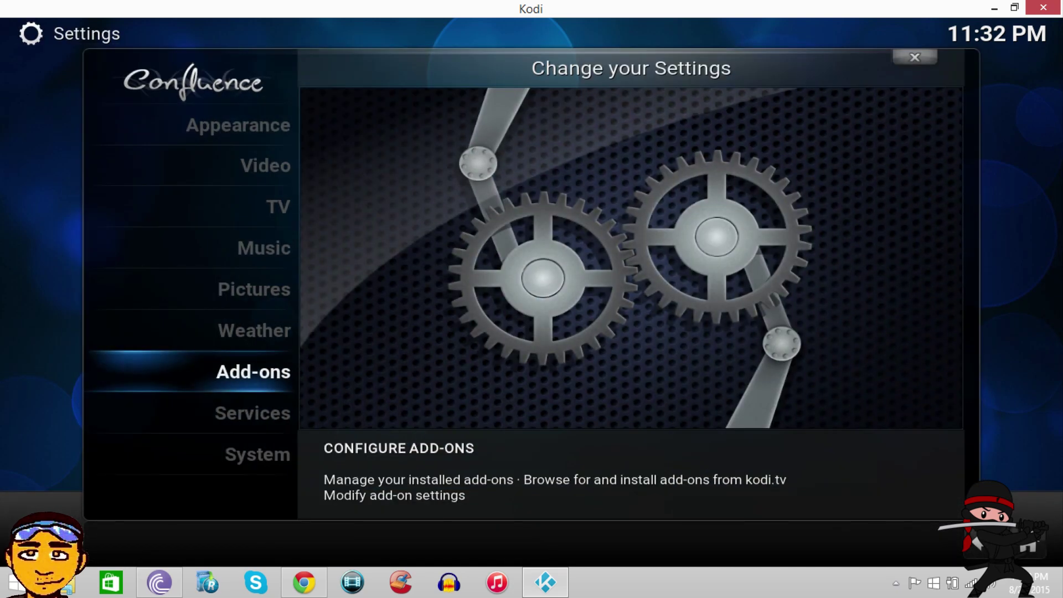
key("Return")
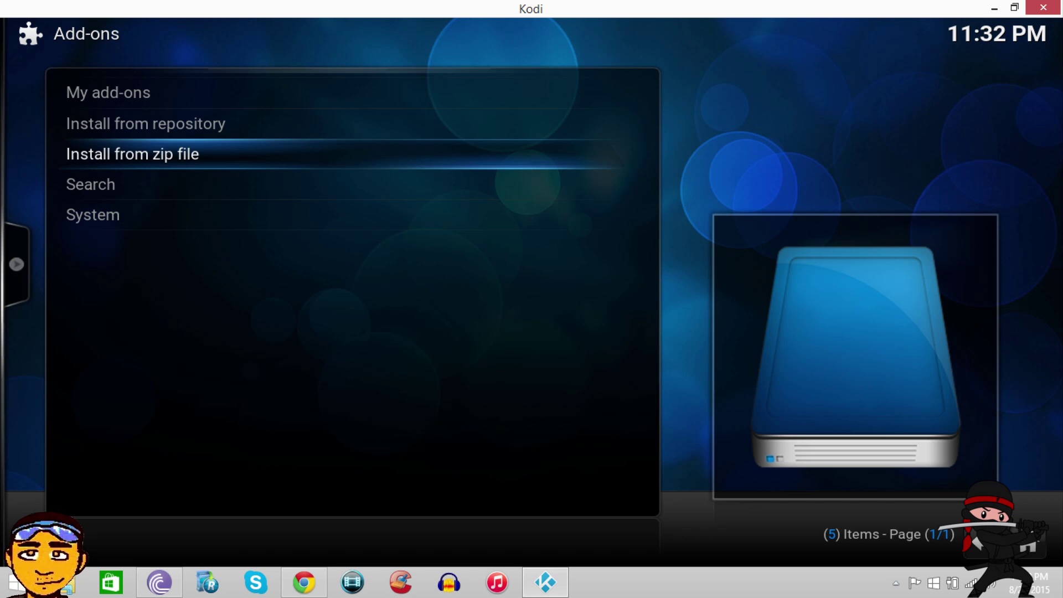
key("Down")
key("Up")
key("Up")
key("Up")
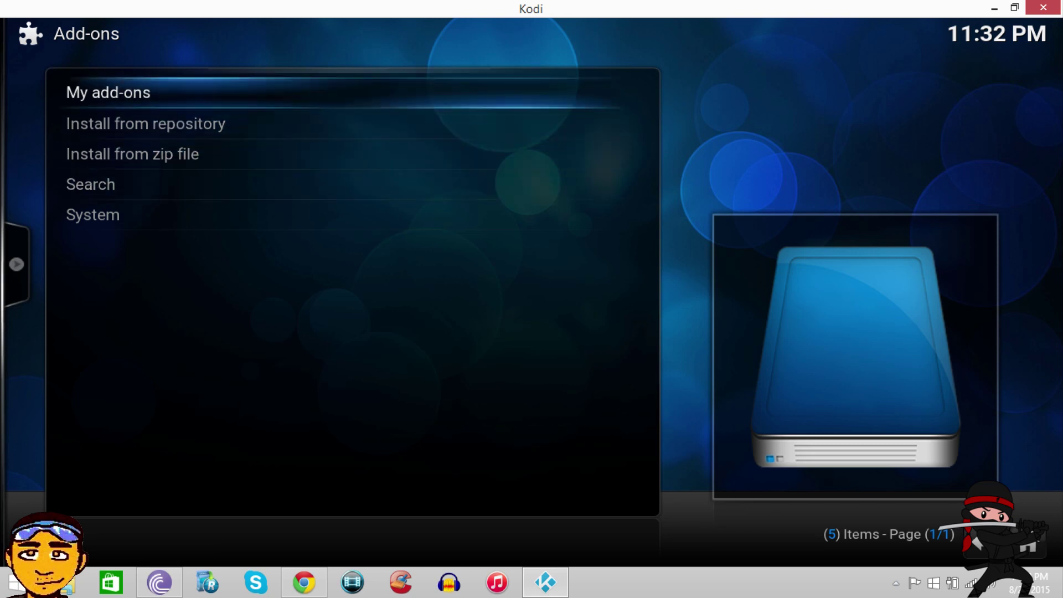
key("Down")
key("Down")
key("Down")
key("Down")
key("Up")
key("Up")
key("Up")
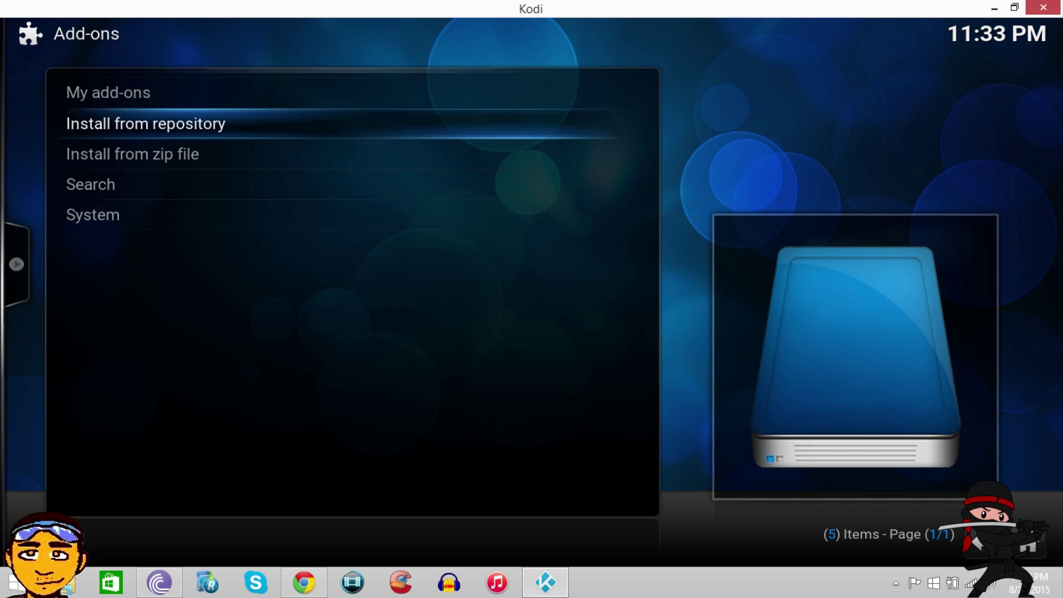
Step: Start an add-on installation from a zip file and browse drive C: to the personal profile folder under Users
key("Down")
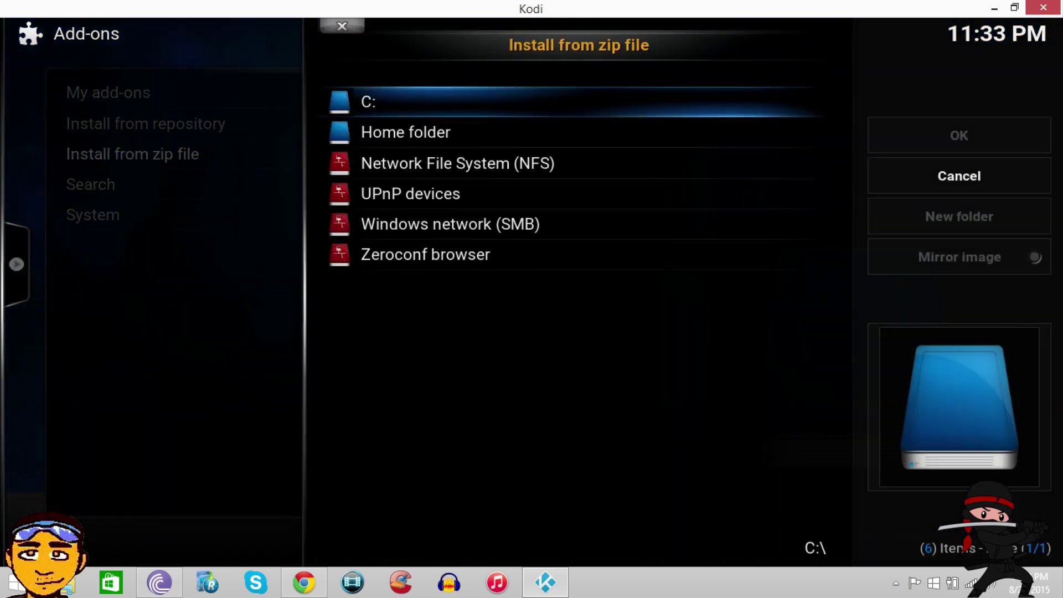
key("Return")
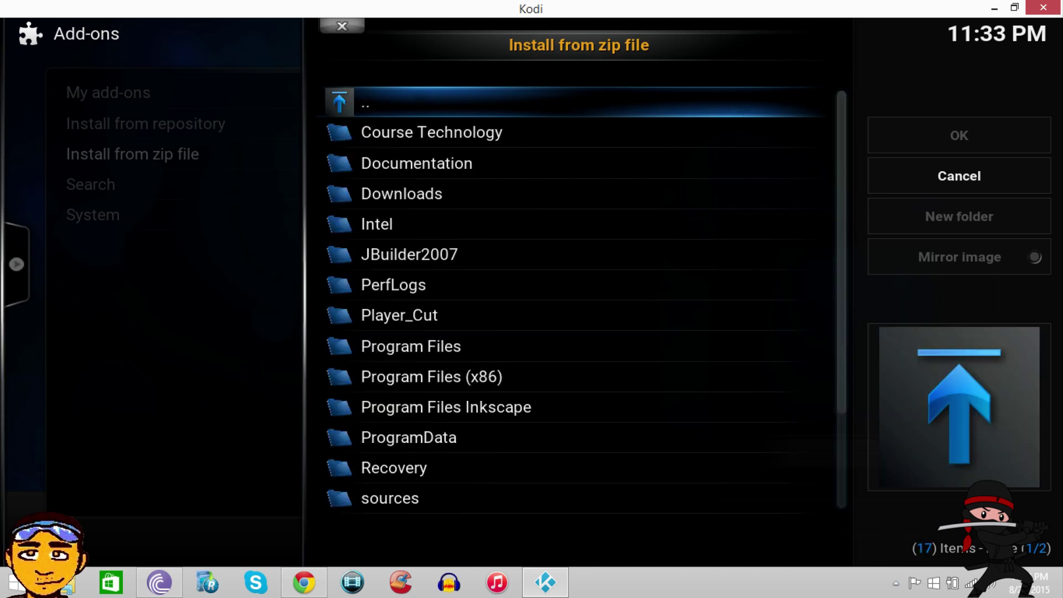
key("Up")
key("Up")
key("Up")
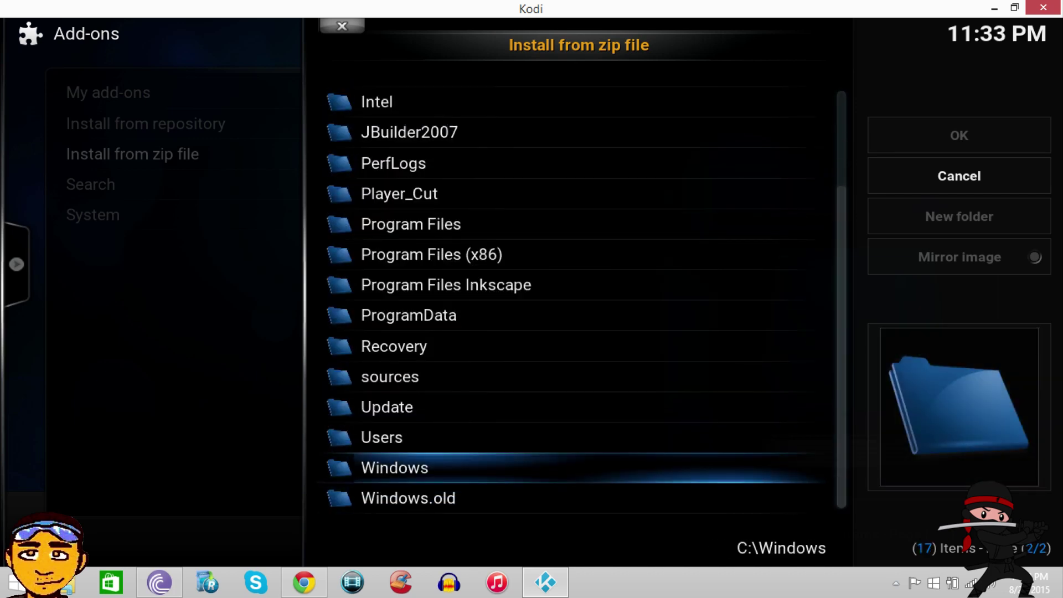
key("Return")
key("Down")
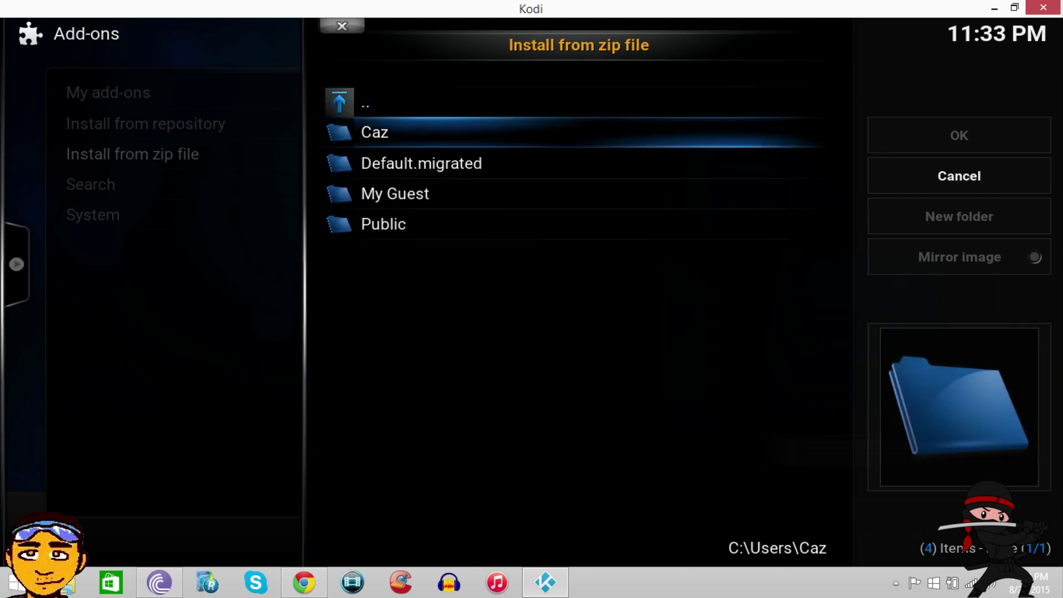
key("Return")
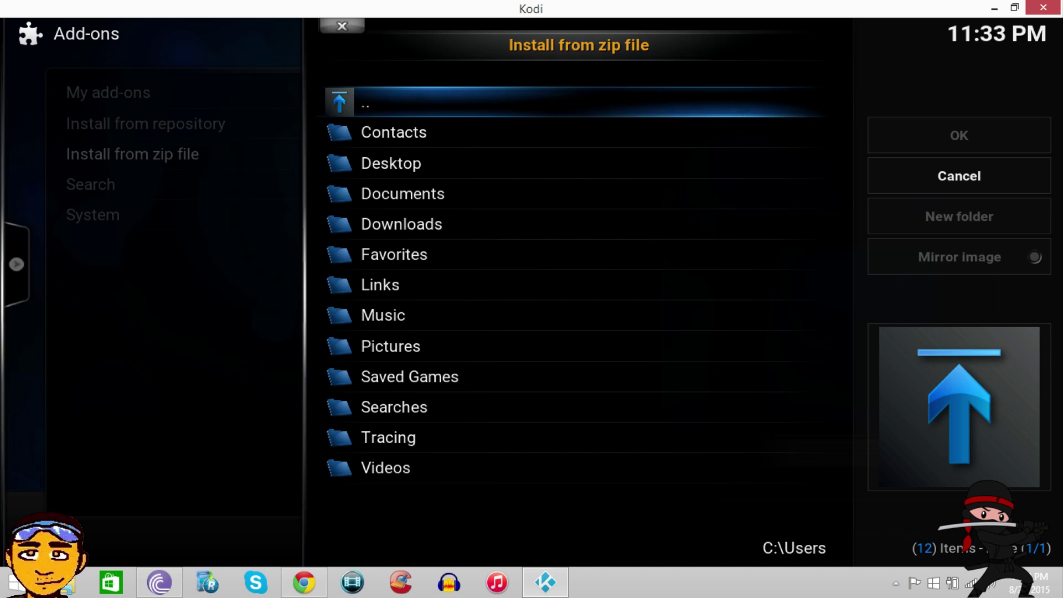
Step: Open the Desktop folder within the personal profile folder
key("Down")
key("Down")
key("Down")
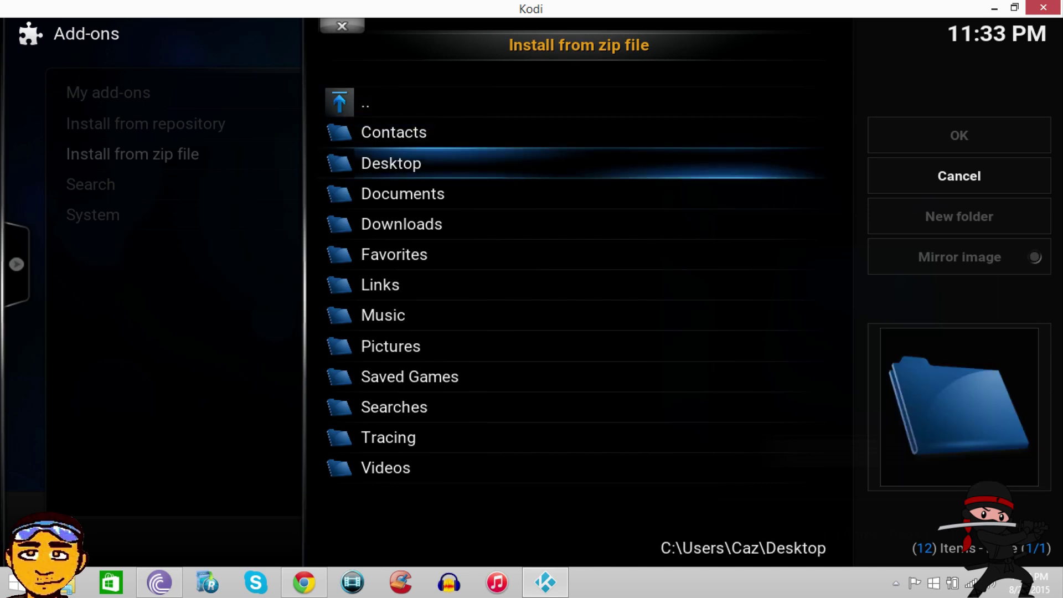
key("Down")
key("Up")
key("Up")
key("Down")
key("Down")
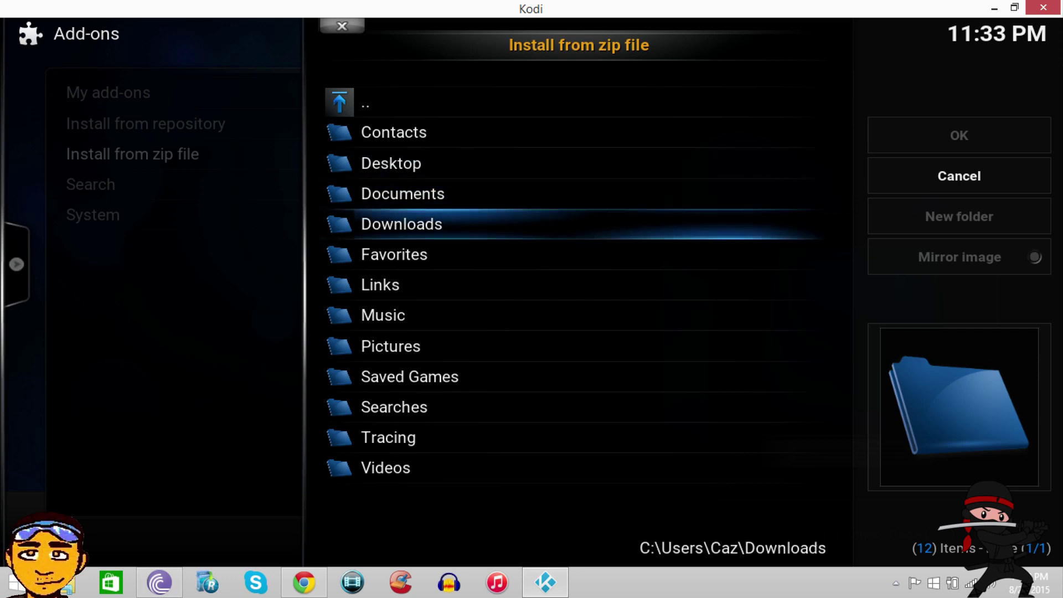
key("Up")
key("Up")
key("Return")
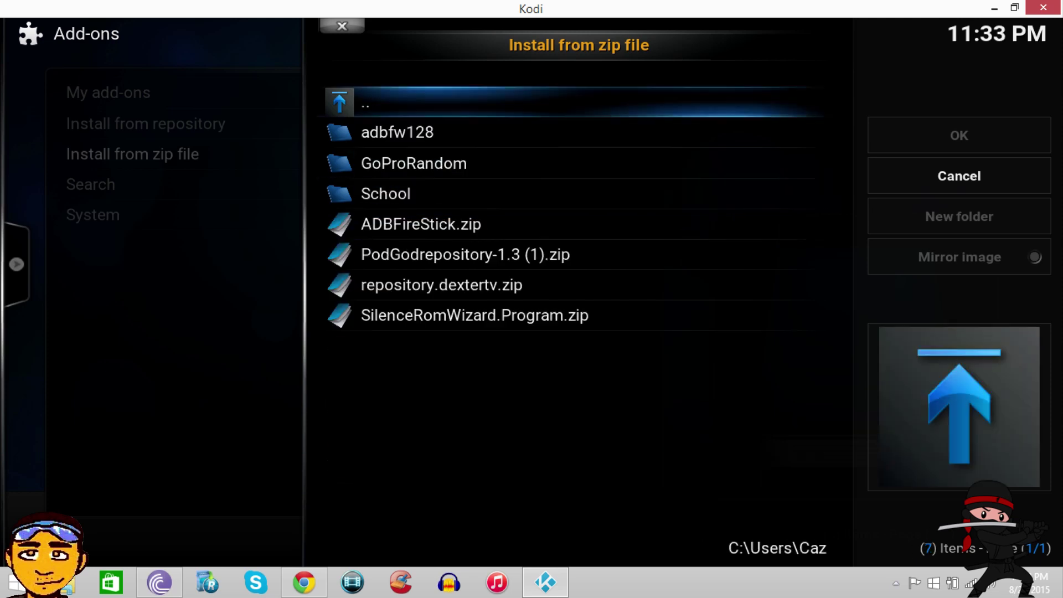
Step: Install the add-on from SilenceRomWizard.Program.zip
key("Down")
key("Down")
key("Down")
key("Down")
key("Down")
key("Down")
key("Down")
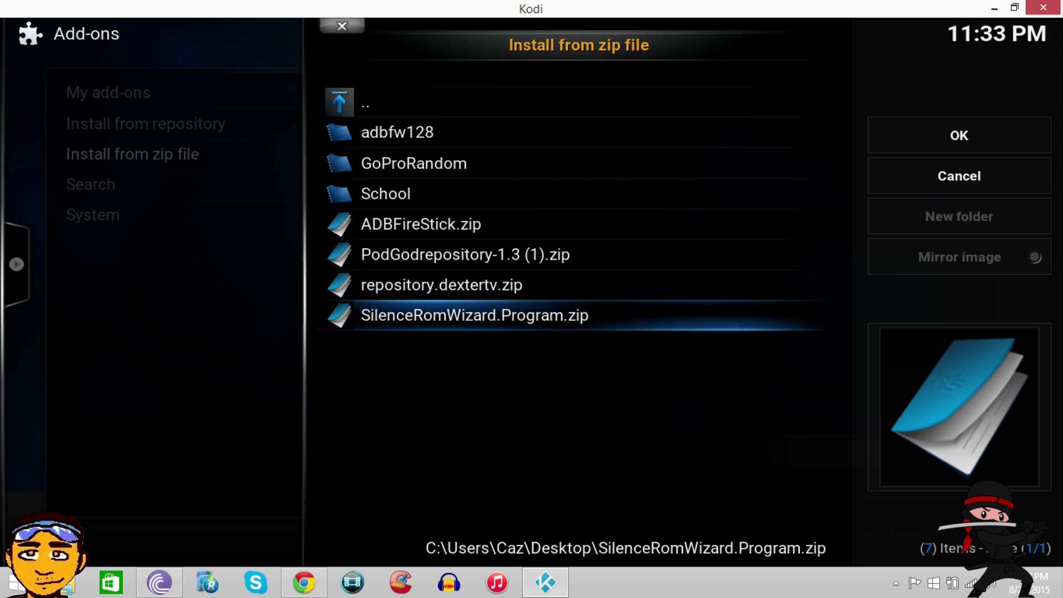
key("Return")
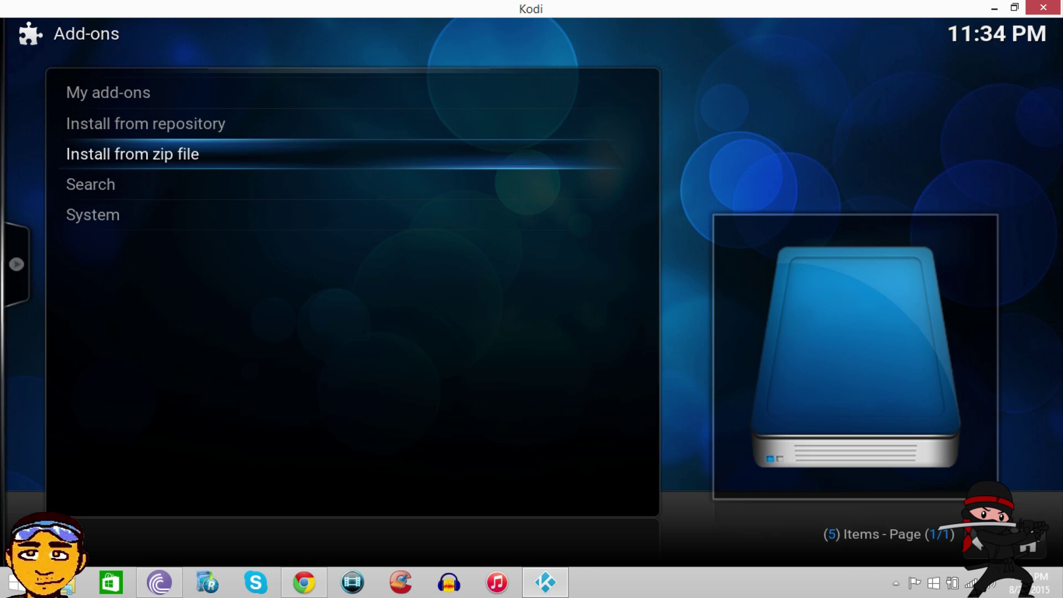
Step: Leave the add-on settings and open the program add-ons list from the home screen's Programs section
key("Escape")
key("Escape")
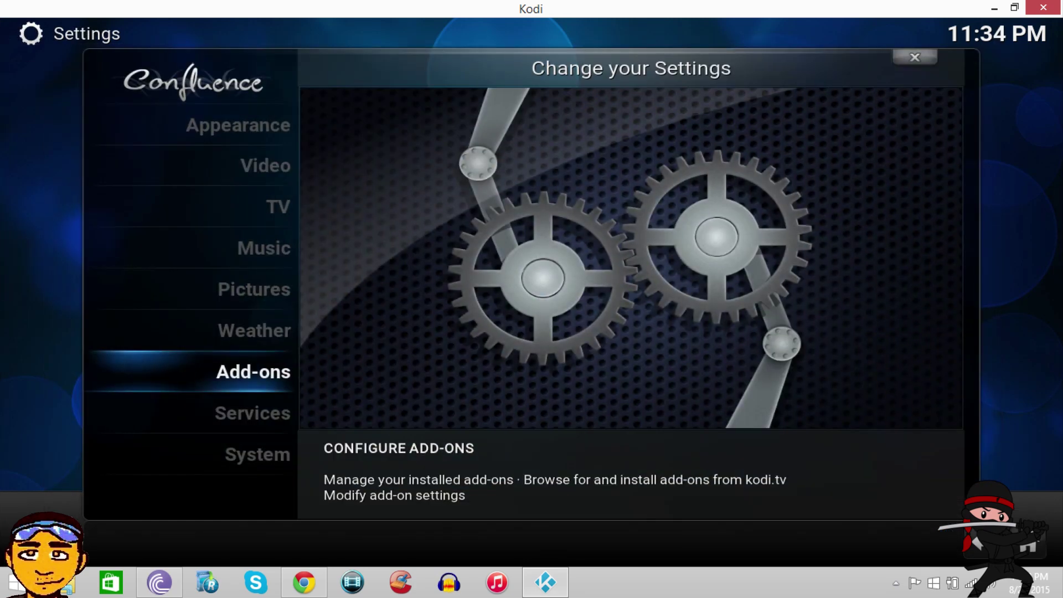
key("Right")
key("Right")
key("Right")
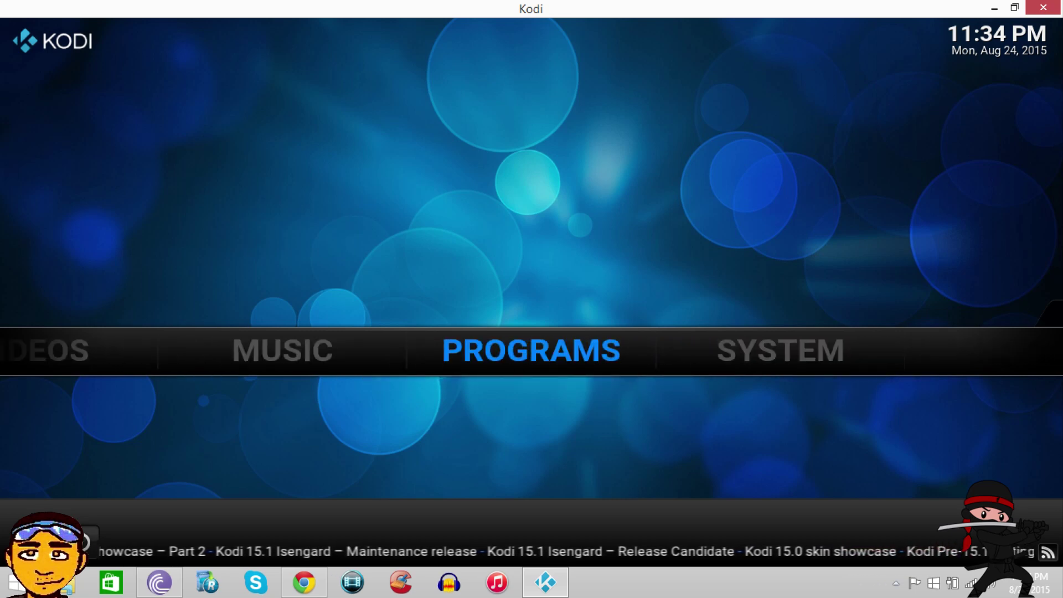
key("Return")
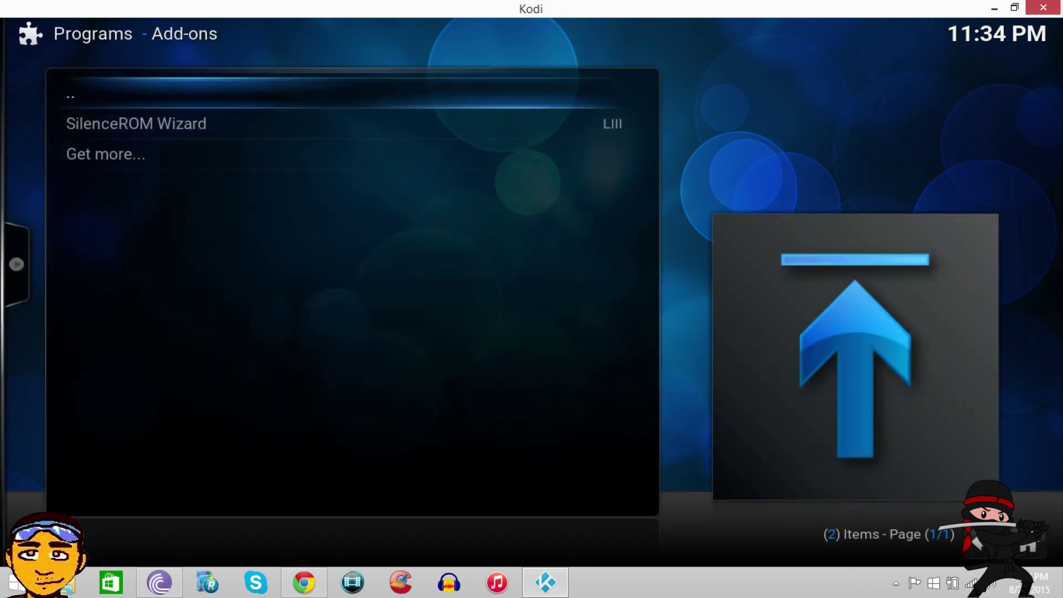
key("Down")
key("BackSpace")
key("Down")
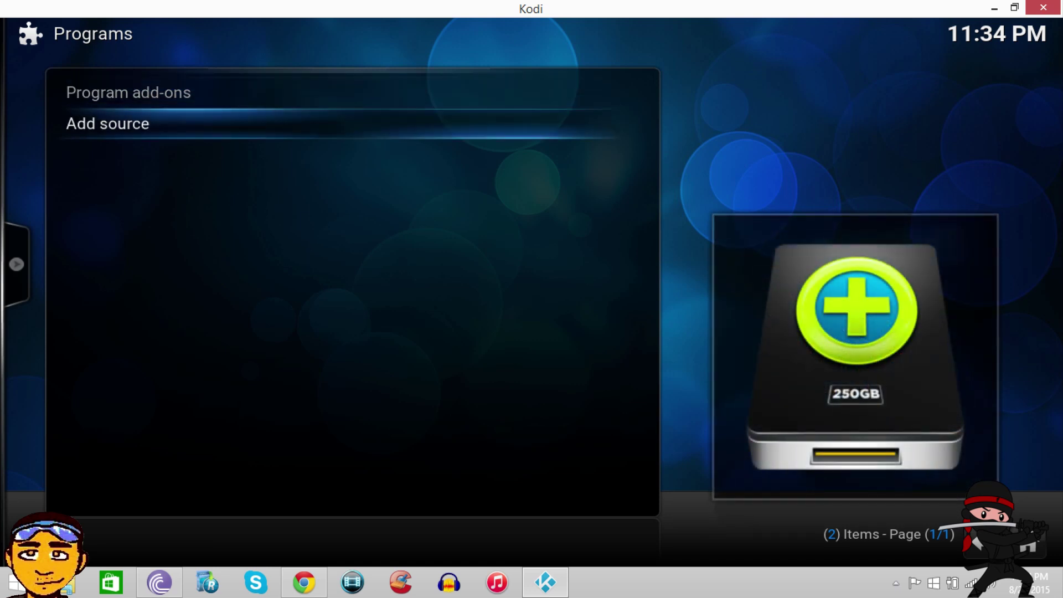
key("Up")
key("Return")
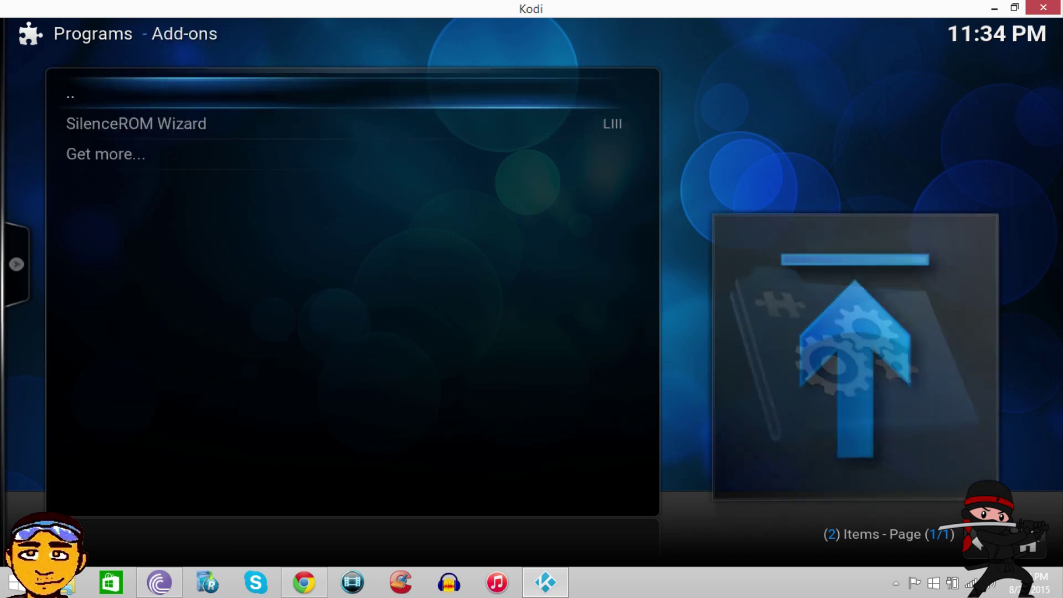
Step: Launch the SilenceROM Wizard add-on and run Install SilenceROM Latest
key("Down")
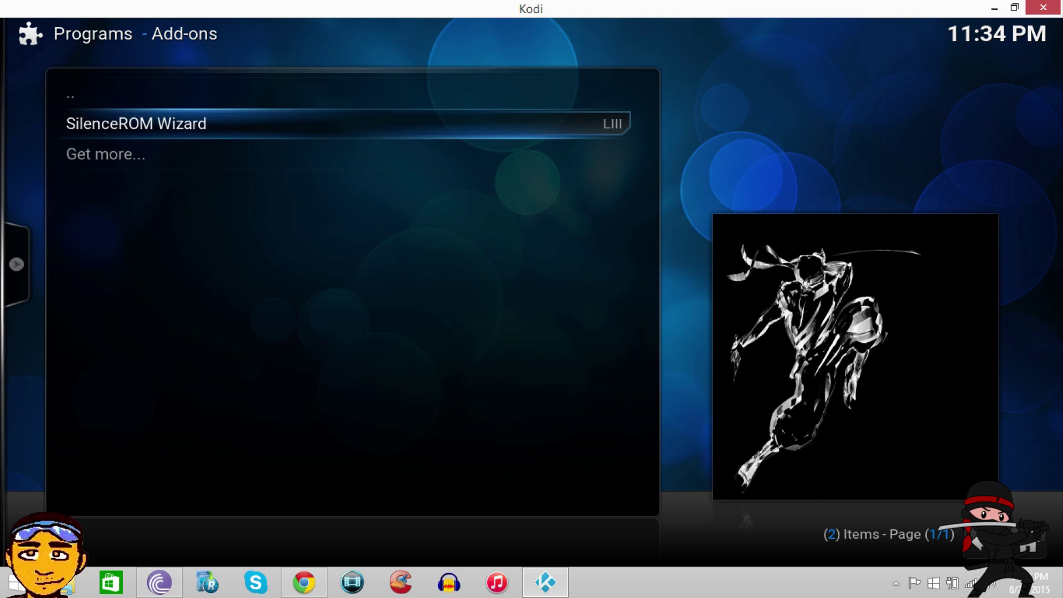
key("Return")
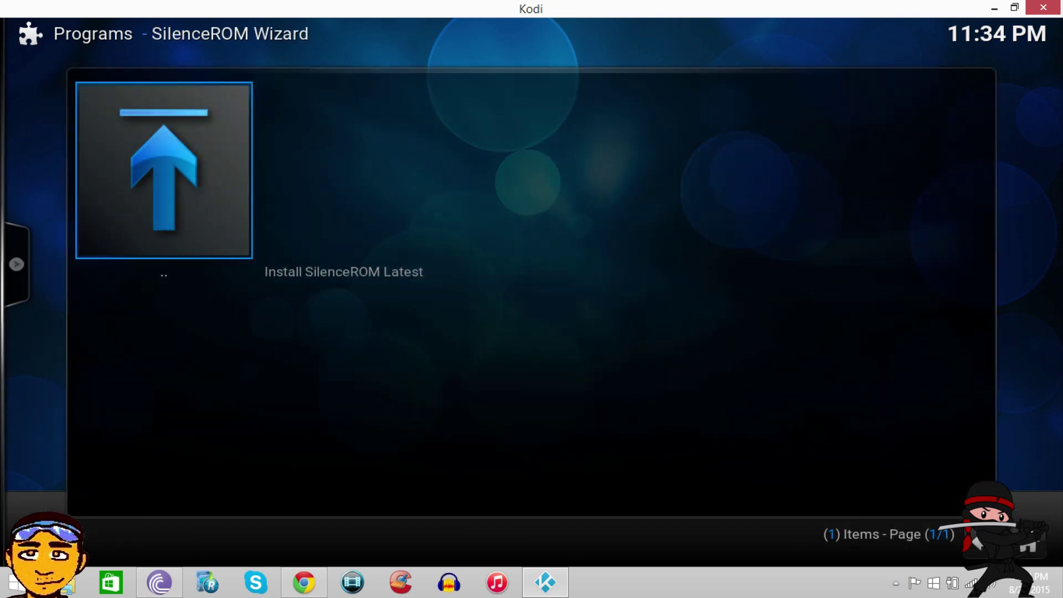
key("Right")
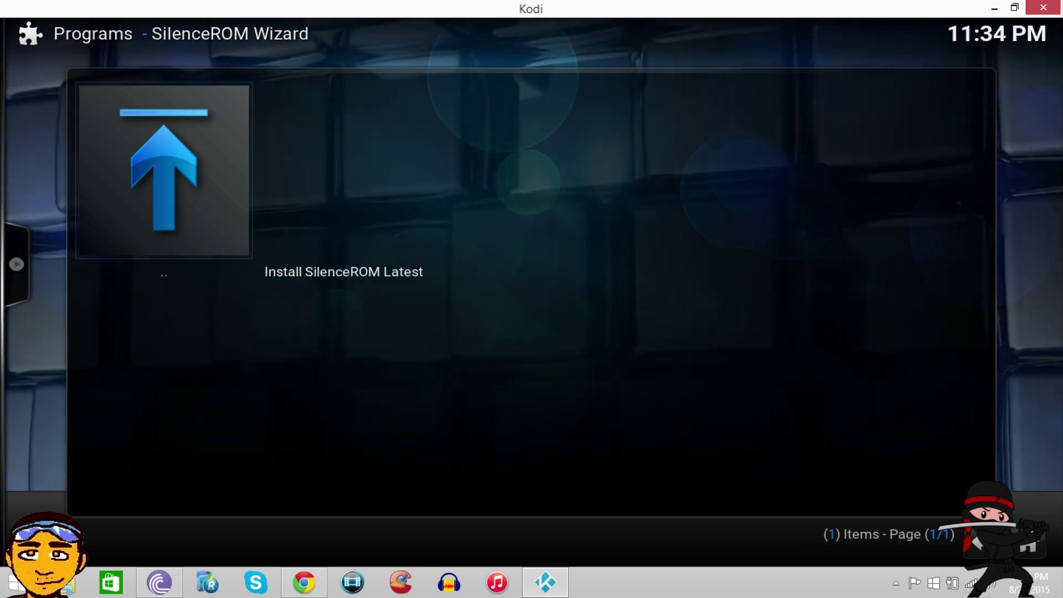
key("Return")
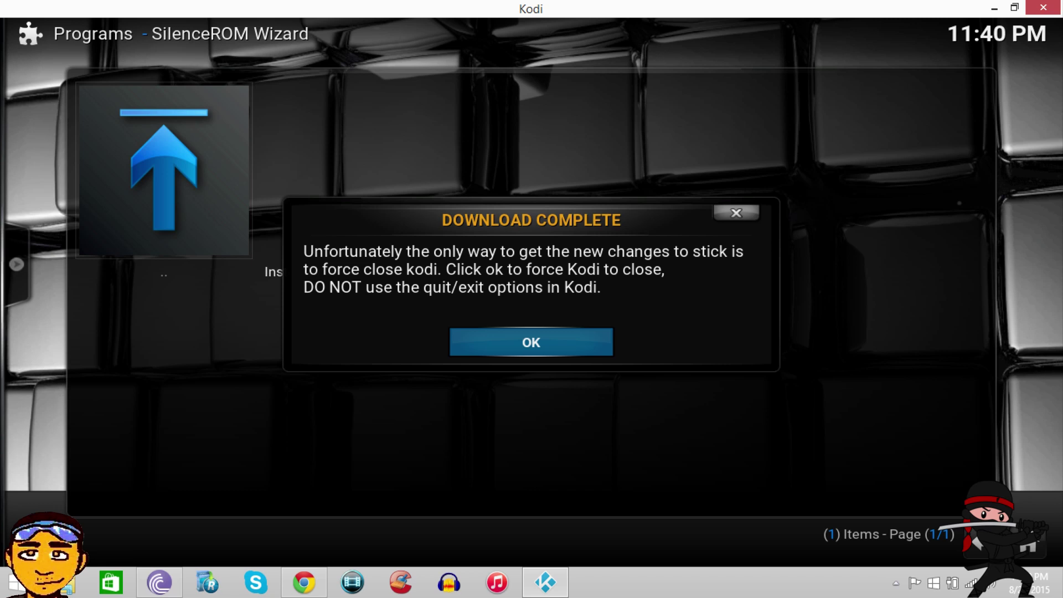
Step: Acknowledge the completed download and confirm force closing Kodi
key("Return")
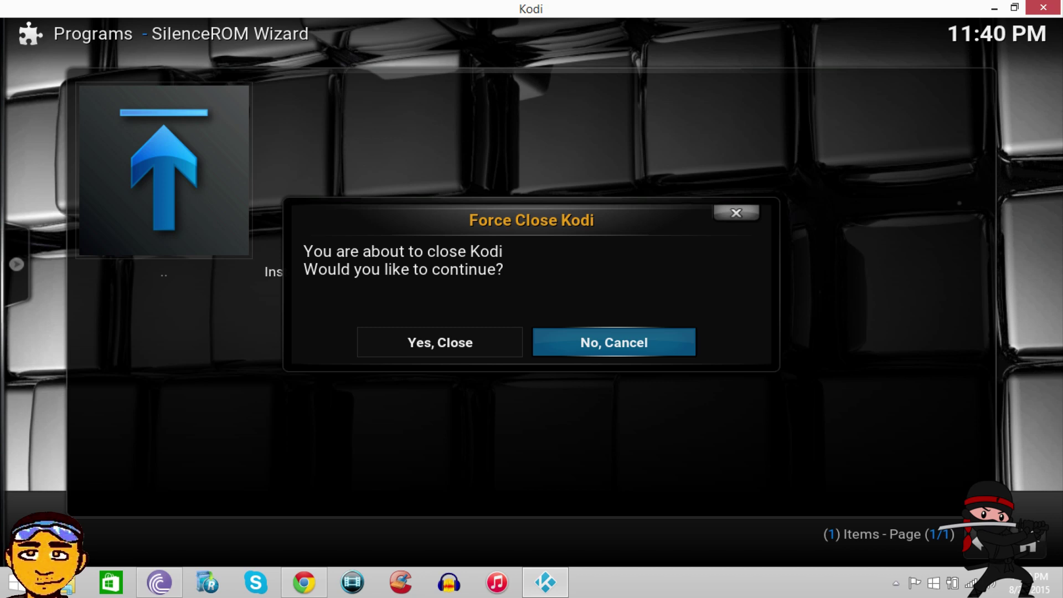
key("Left")
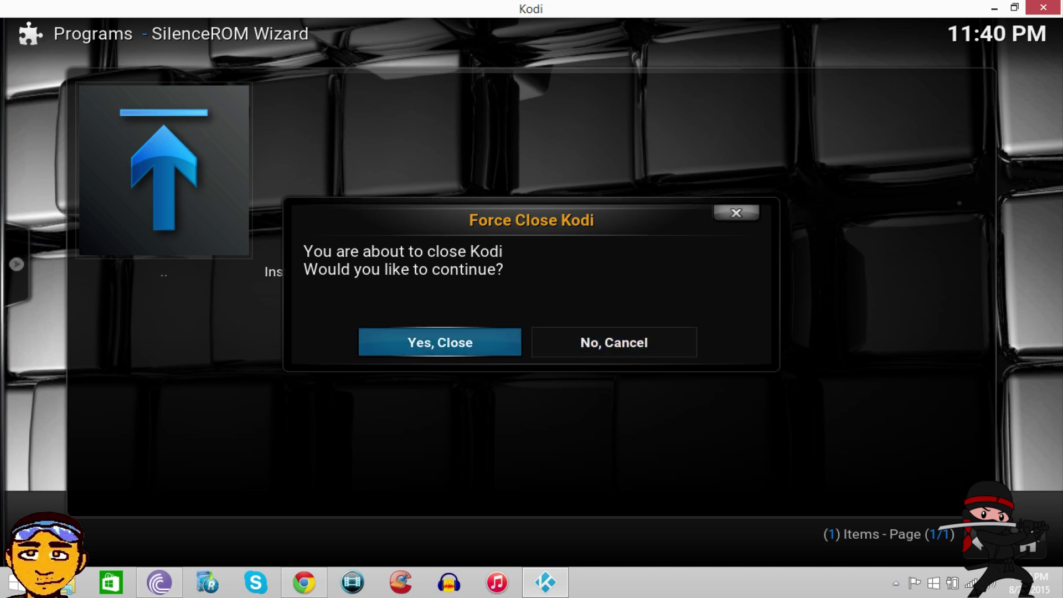
key("Return")
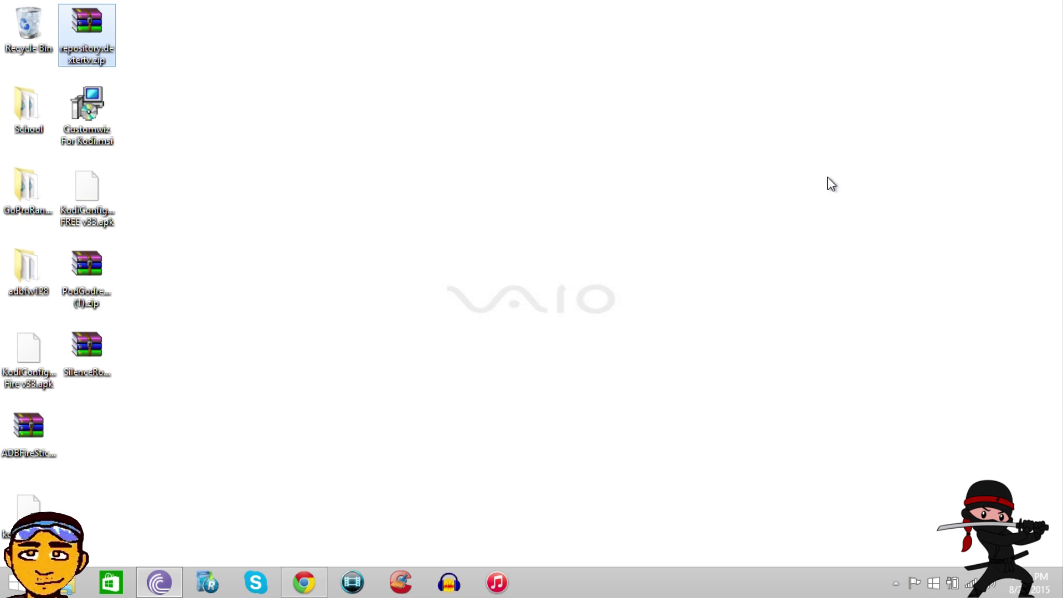
Step: Relaunch Kodi by searching for "kodi" on the Windows Start screen and maximize its window
left_click(5, 591)
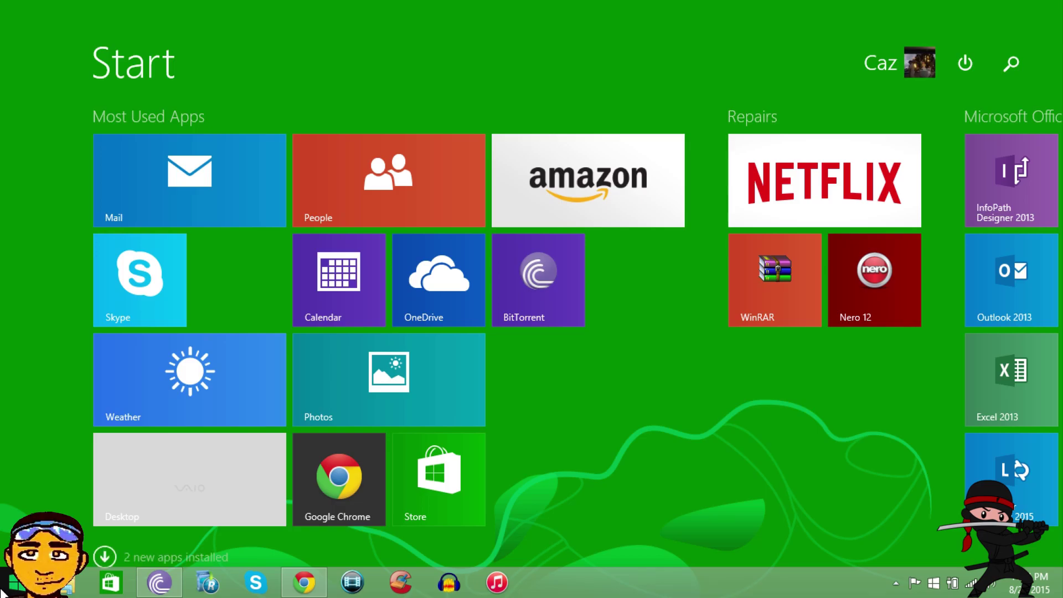
type("kodi")
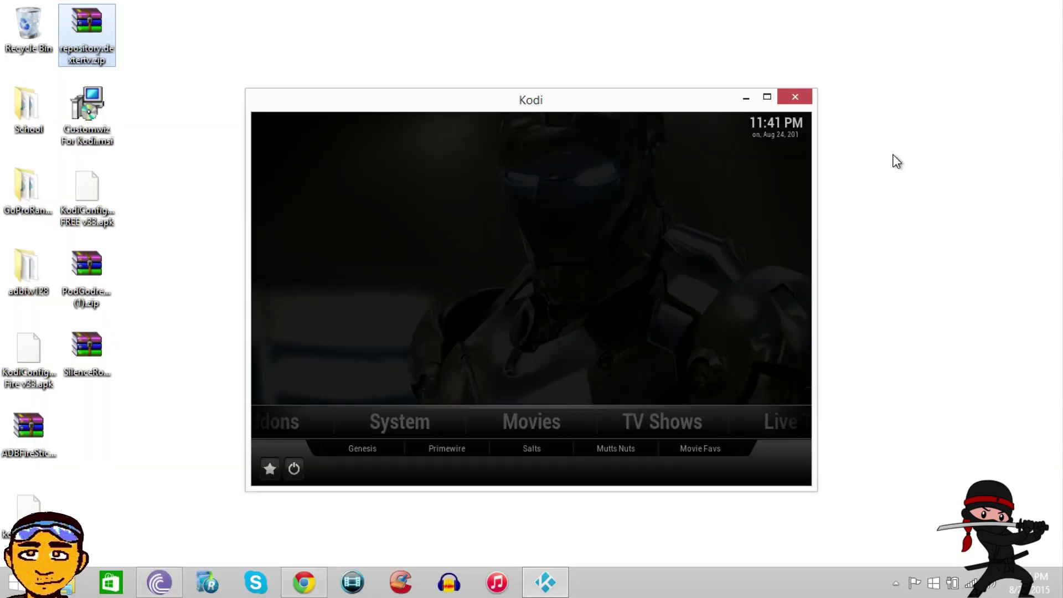
left_click(768, 98)
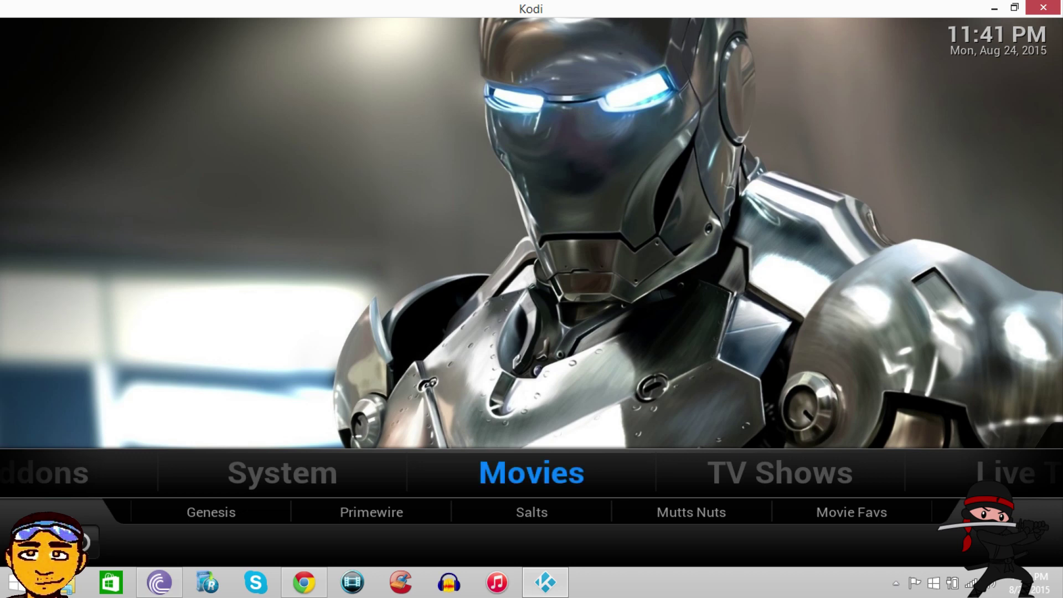
Step: Look through the home screen categories, going backwards from Movies past Addons and Music to Cartoons
key("Left")
key("Left")
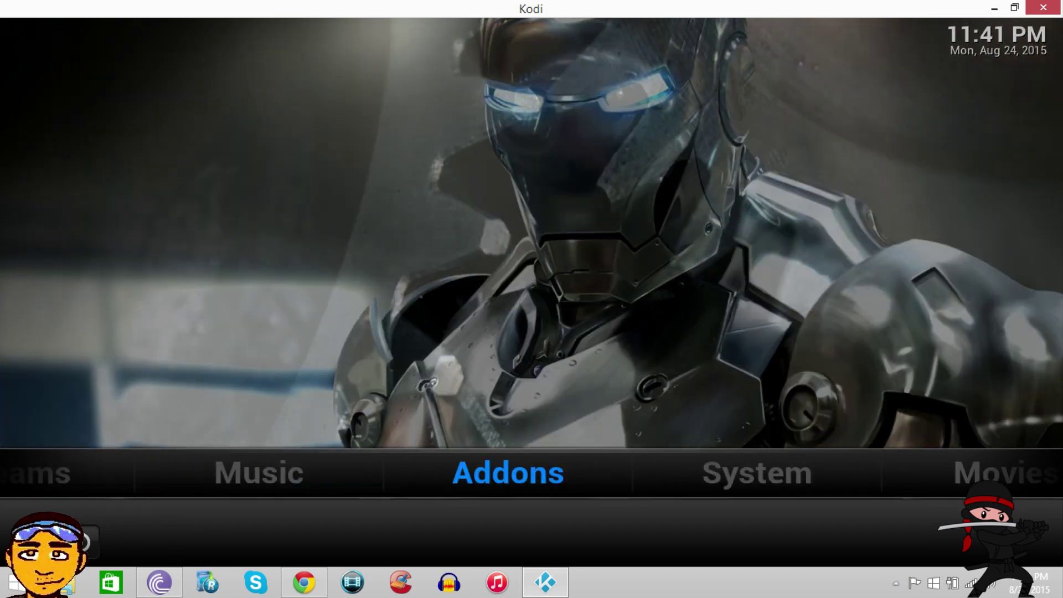
key("Left")
key("Left")
key("Left")
key("Left")
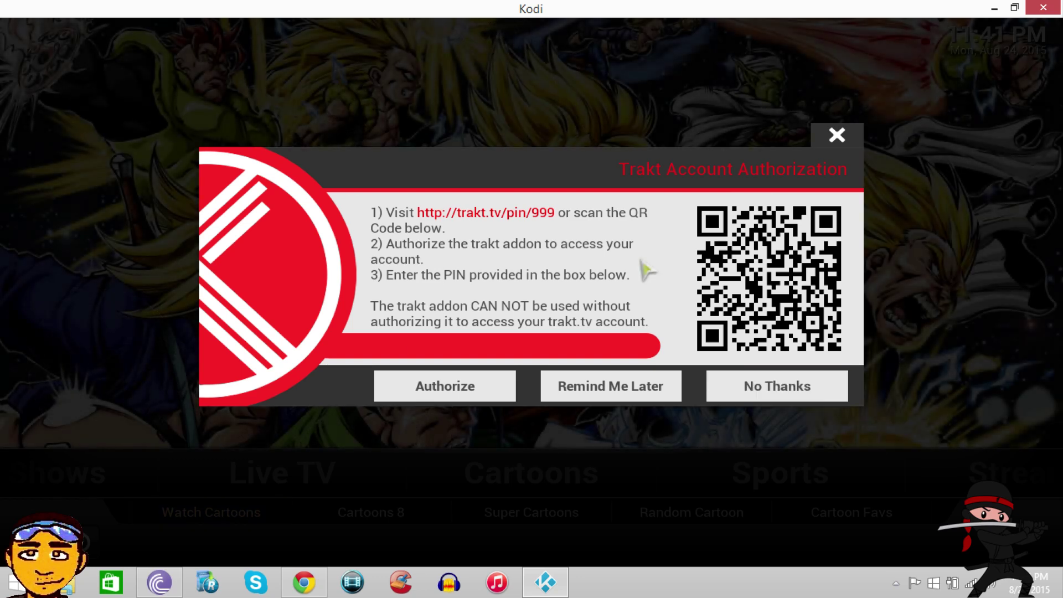
Step: Decline the Trakt account authorization and continue looking through the home categories, including Movies, TV Shows and Live TV
left_click(731, 394)
key("Left")
key("Left")
key("Left")
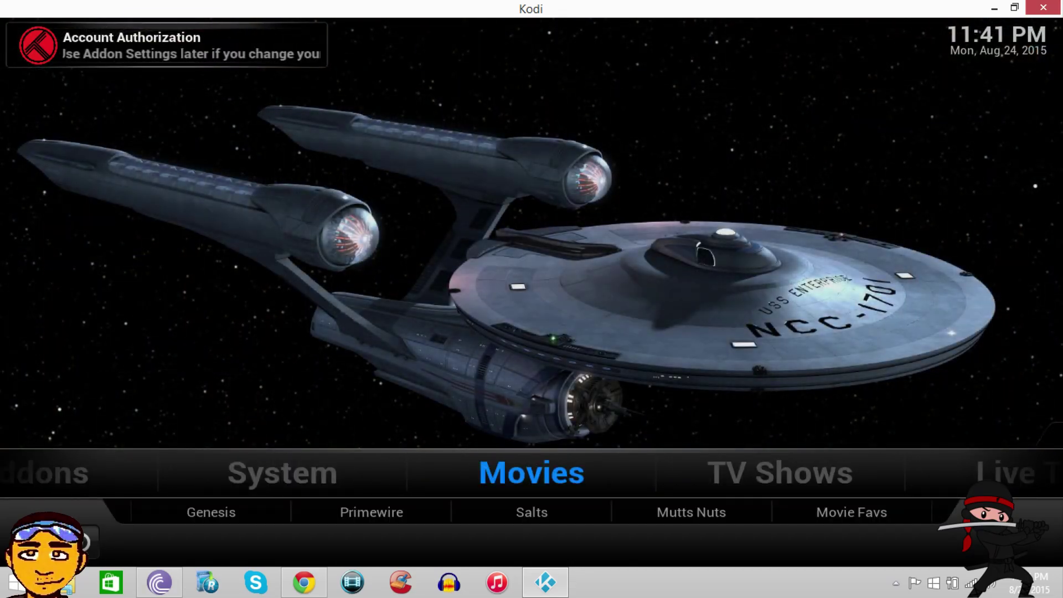
key("Right")
key("Right")
key("Right")
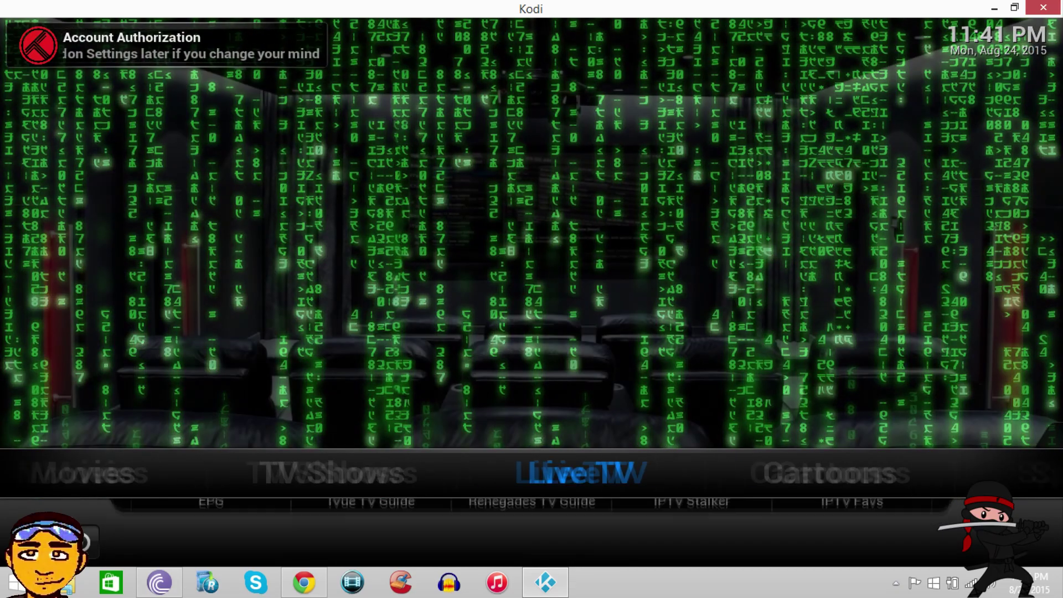
Step: Browse the home categories from Live TV through Streams and Music to Addons, and open the Video add-ons list
key("Right")
key("Right")
key("Right")
key("Right")
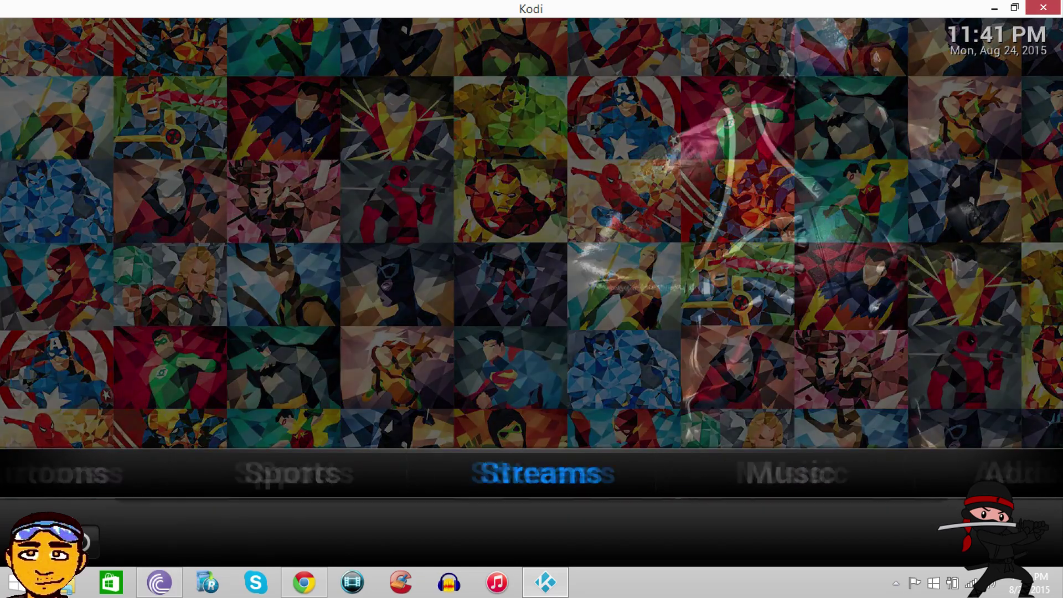
key("Right")
key("Left")
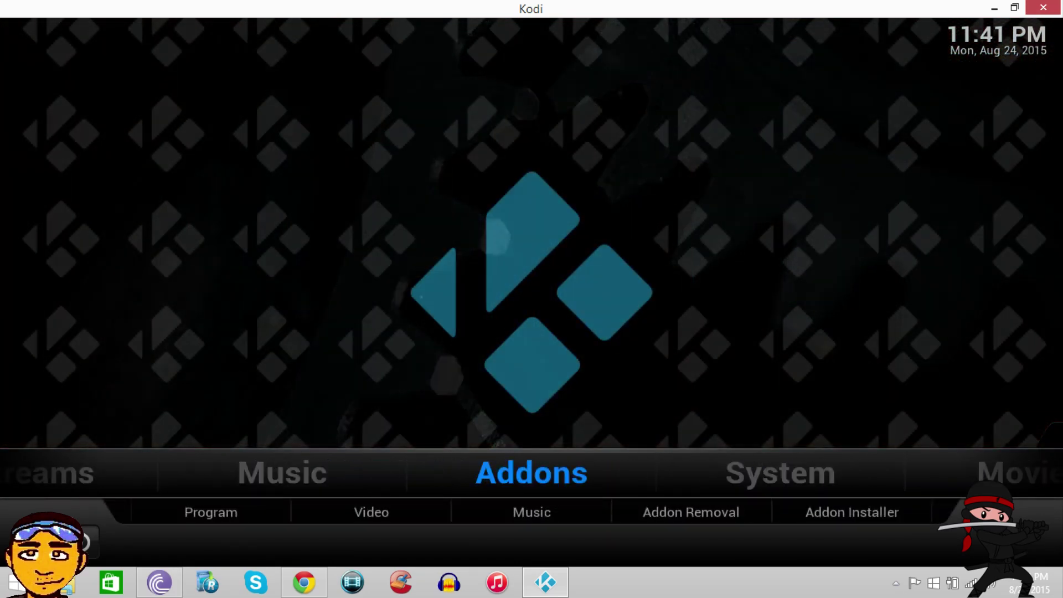
key("Down")
key("Right")
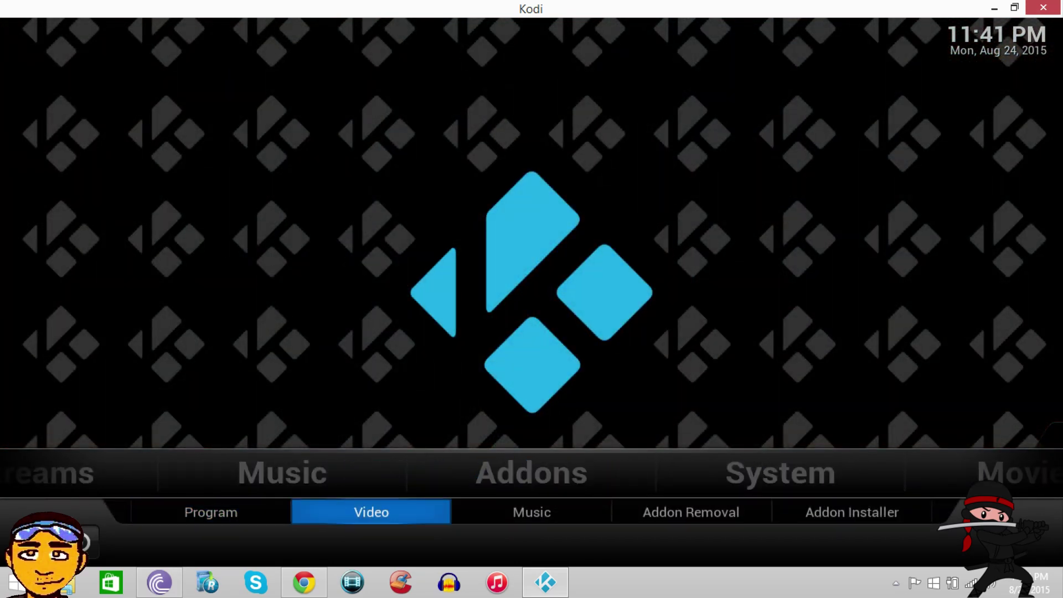
key("Return")
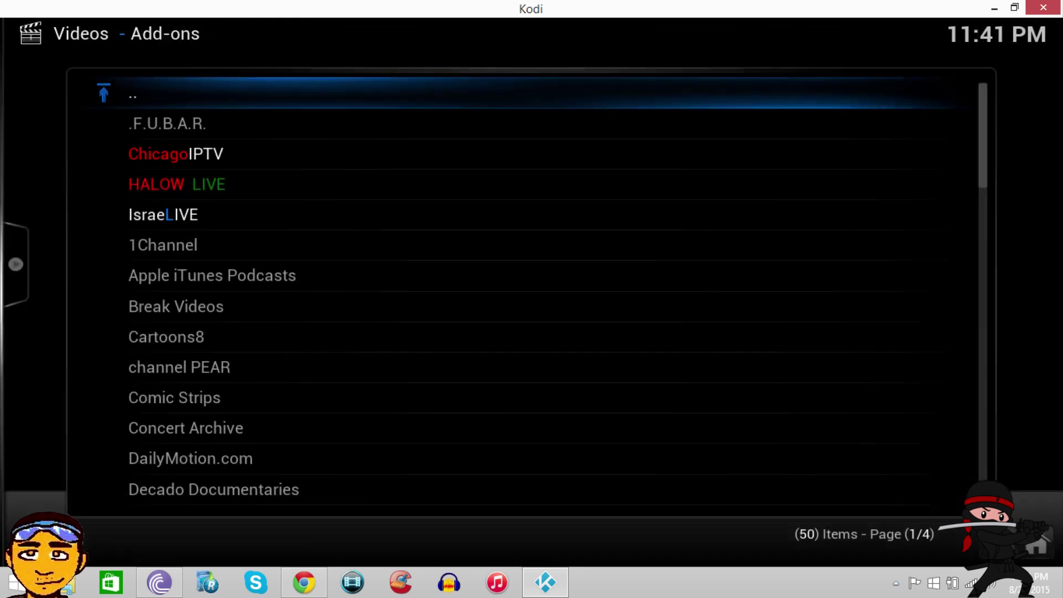
Step: Change the Video add-ons list to the Thumbnail view and return to the items
key("Left")
key("Return")
key("Return")
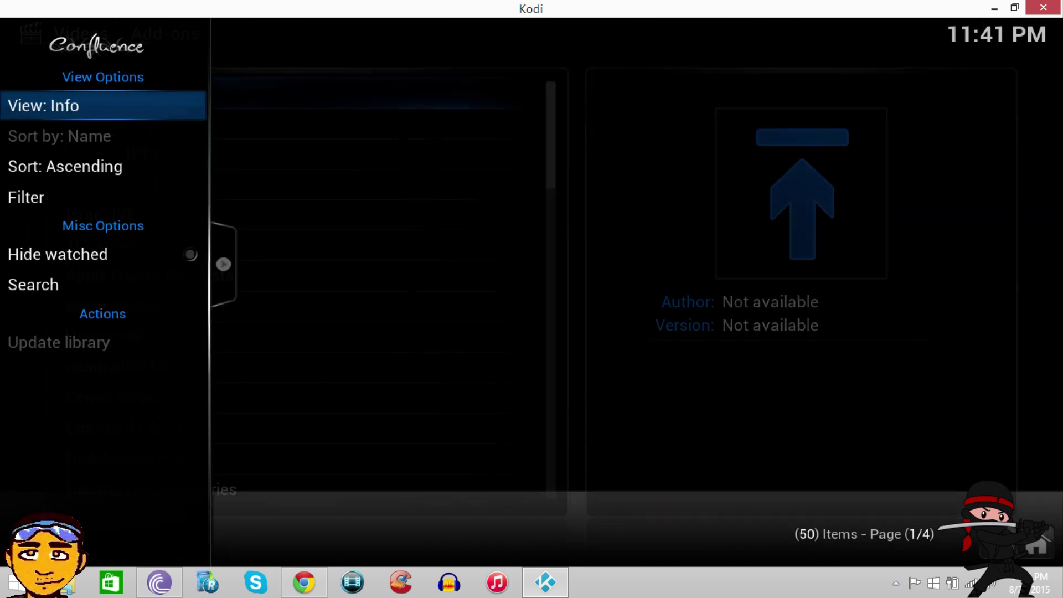
key("Return")
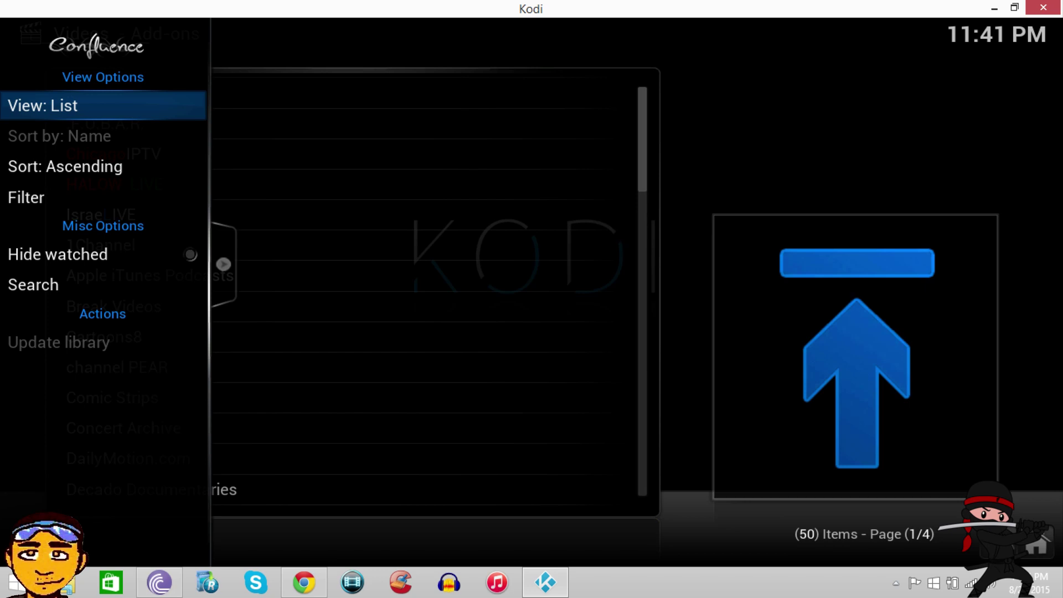
key("Return")
key("Return")
key("Right")
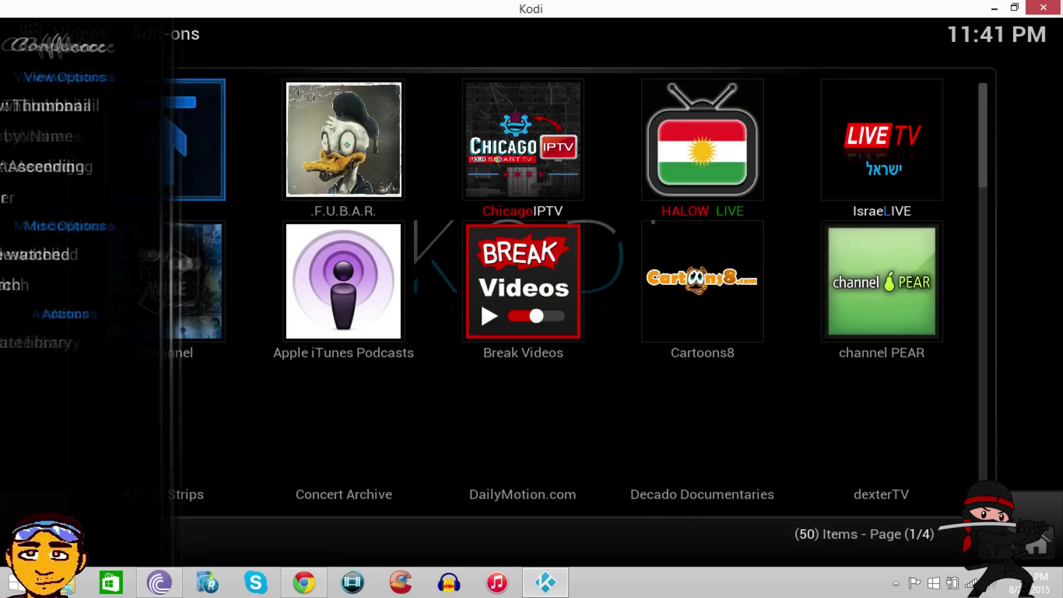
Step: Look through the installed video add-ons as far as the RobinHood-Project row, and return to the home screen
key("Down")
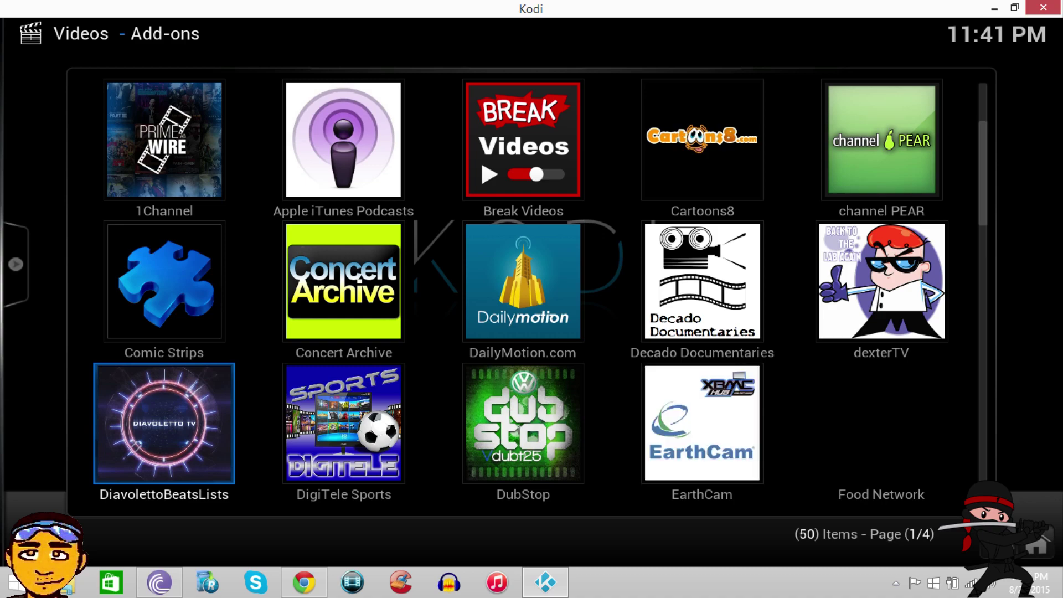
key("Down")
key("Down")
key("Down")
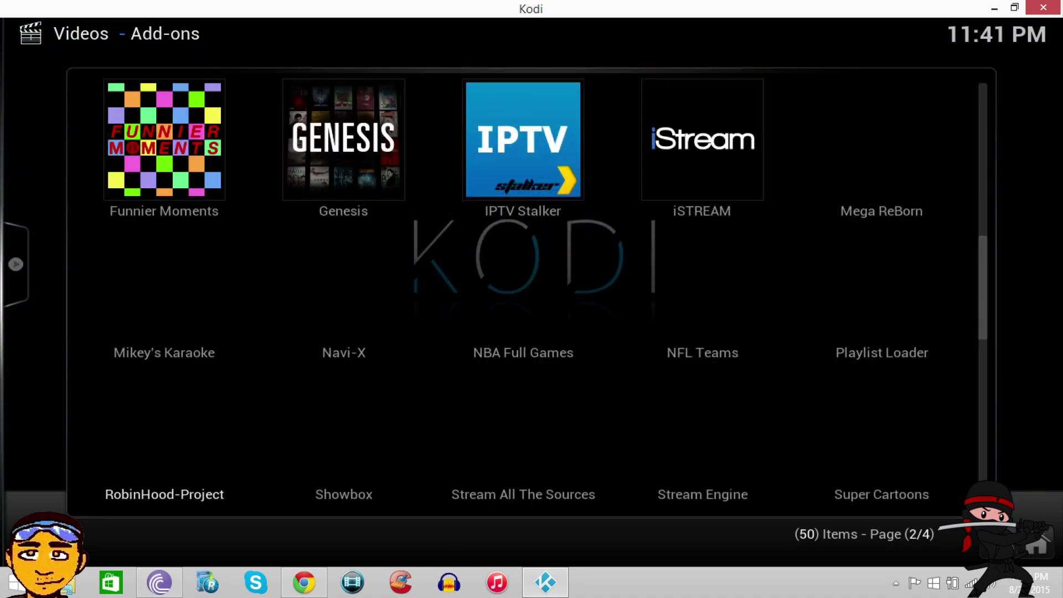
key("Escape")
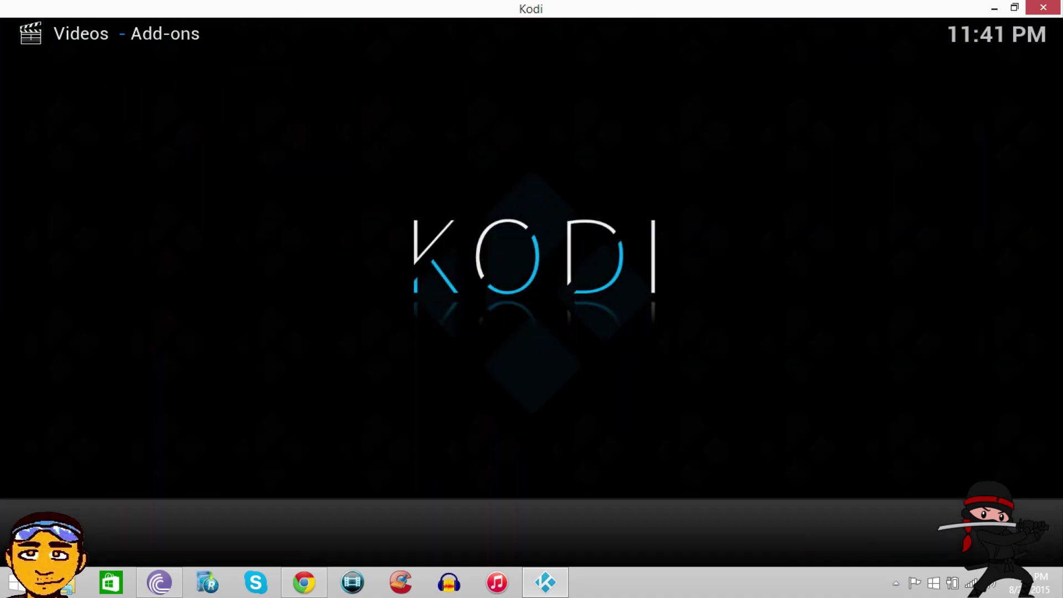
Step: Examine the System category on the home screen and its submenu entries, including File manager
key("Right")
key("Right")
key("Left")
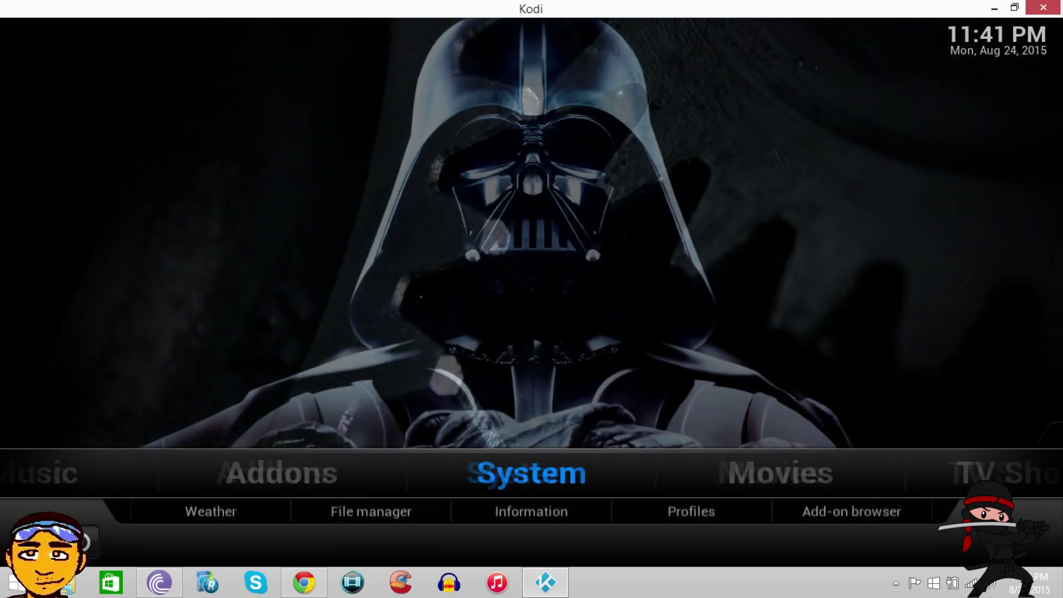
key("Down")
key("Right")
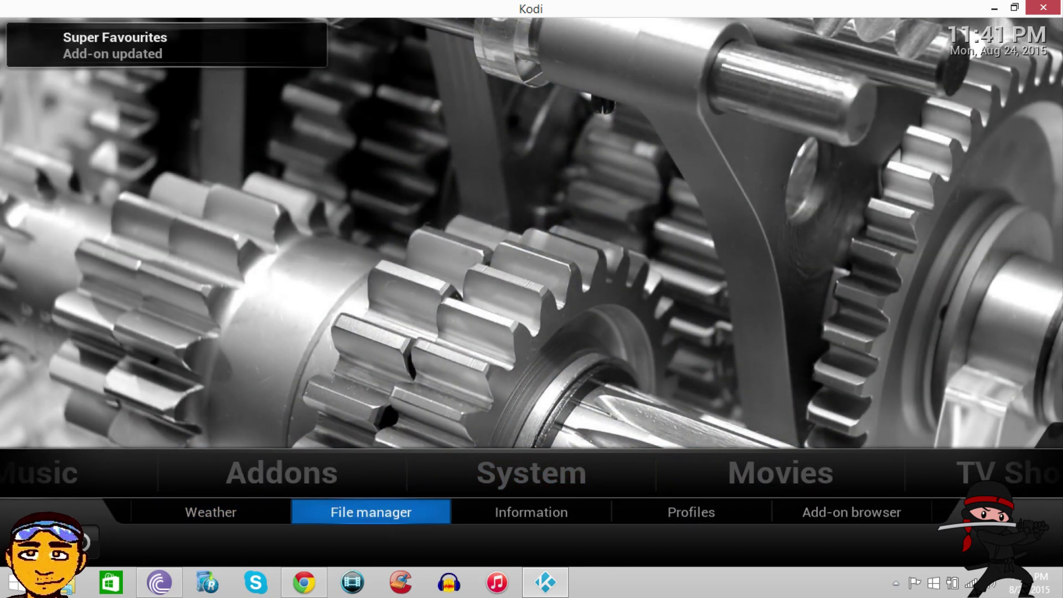
key("Up")
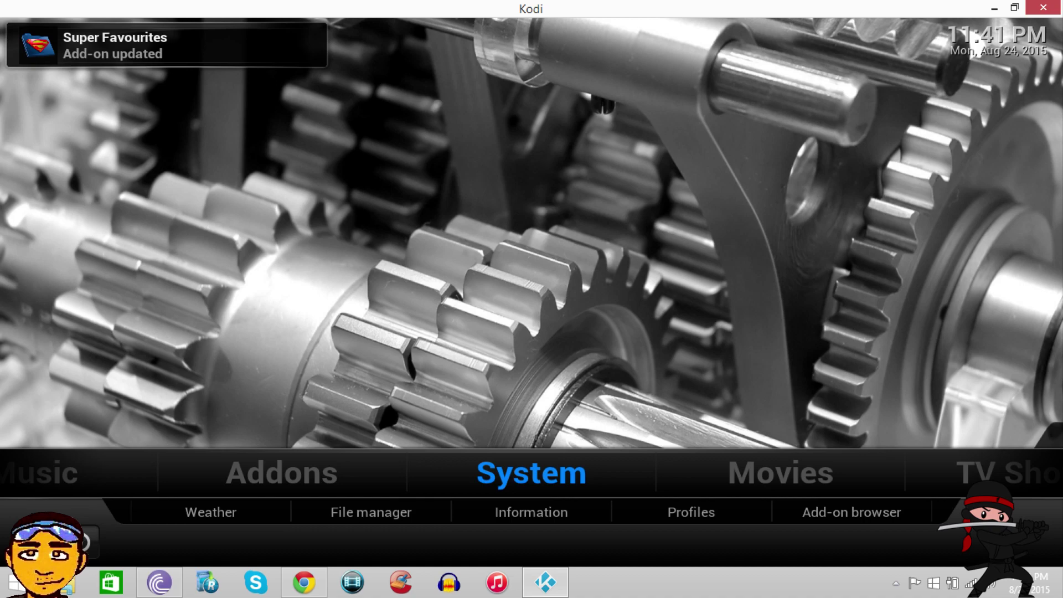
Step: Open the System settings and answer the IPTVSimple auto-update question with "No, Ask next time"
key("Return")
key("Down")
key("Down")
key("Down")
key("Down")
key("Down")
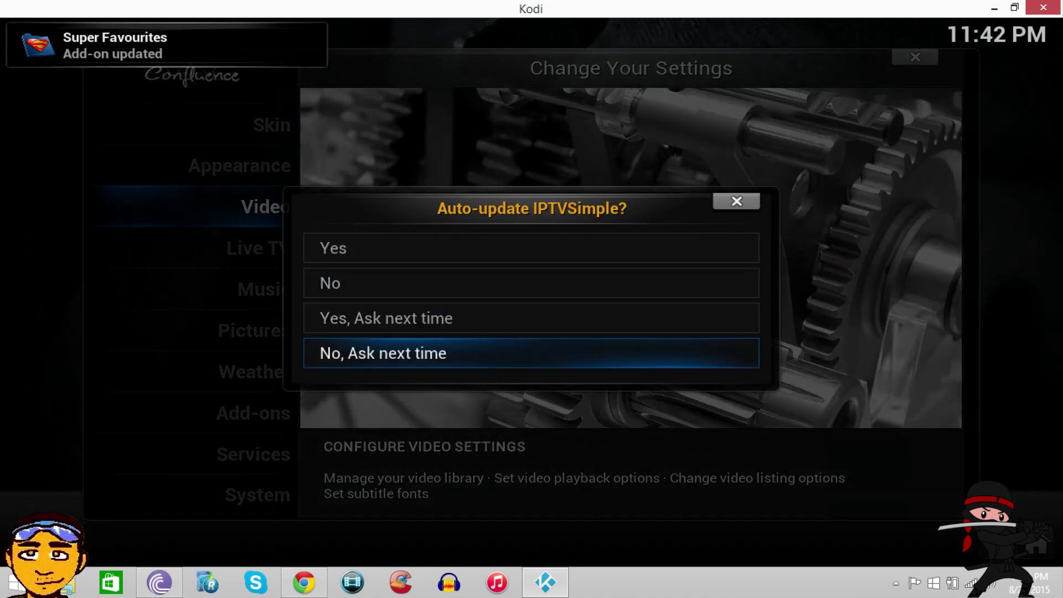
key("Return")
Step: Go past the Weather settings and open the Add-ons section
key("Down")
key("Down")
key("Down")
key("Down")
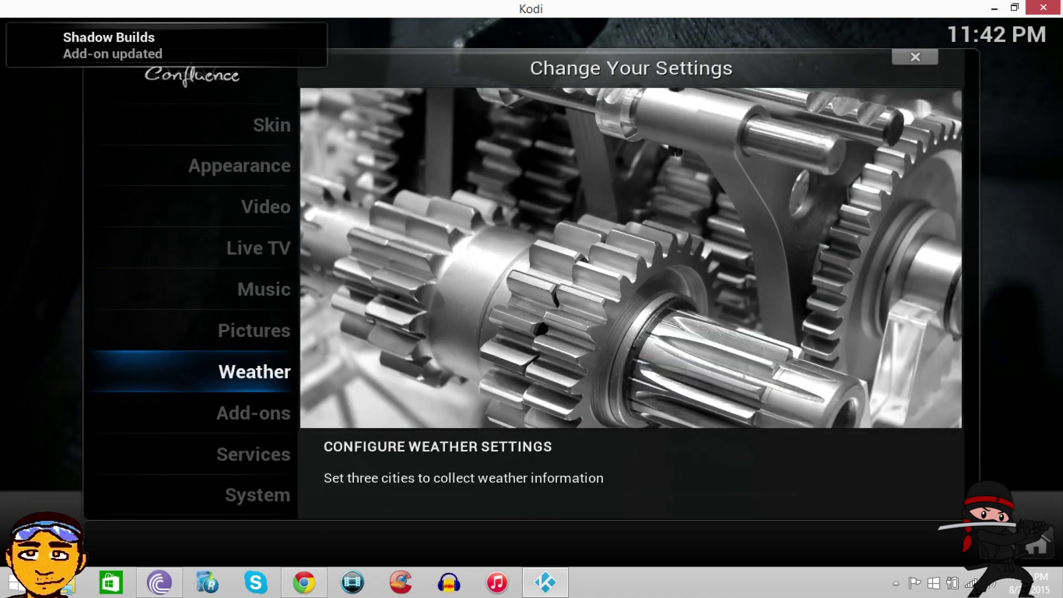
key("Down")
key("Return")
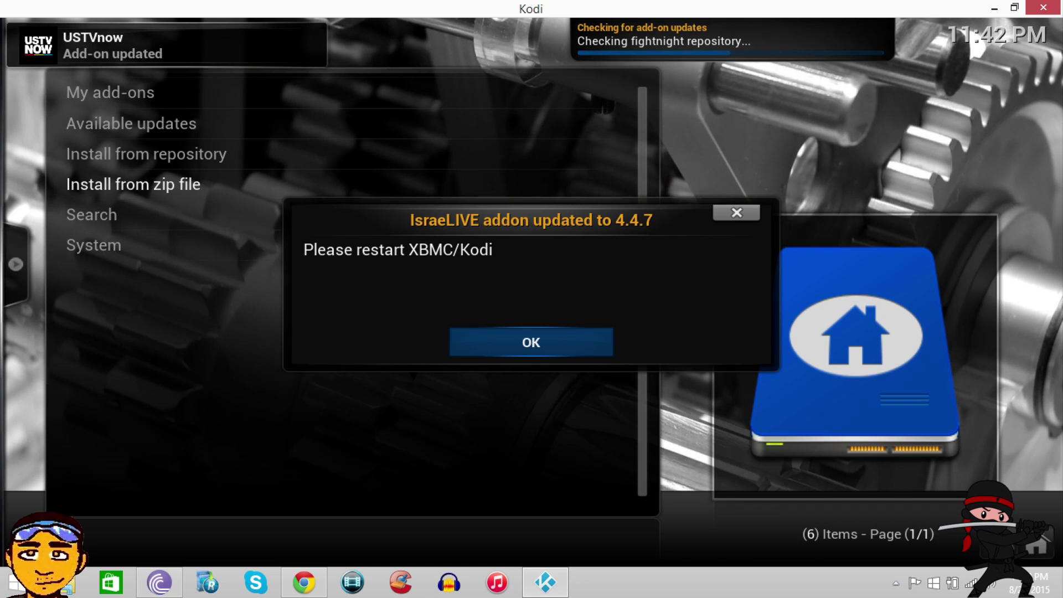